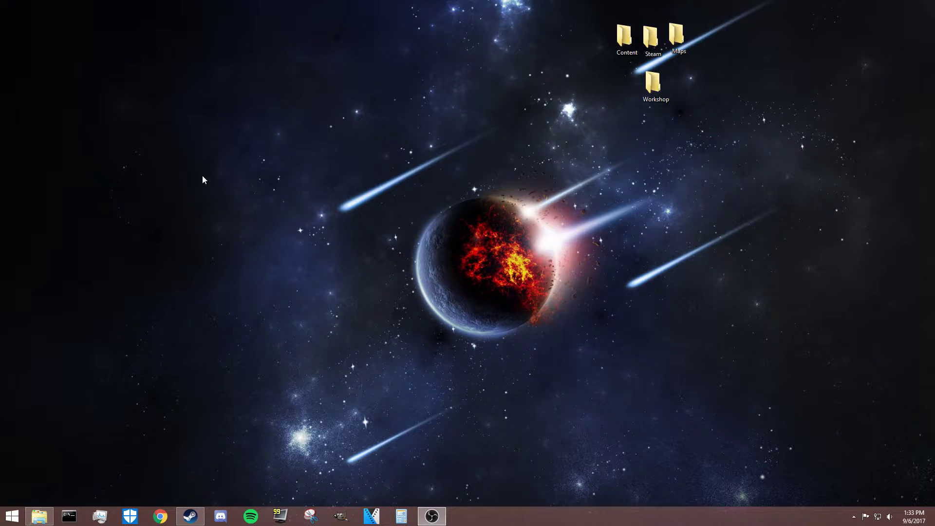
Step: Launch TestServer.exe from the ServerShortcuts folder; its console reports the Bundles/Workshop/Maps directory missing
click(39, 516)
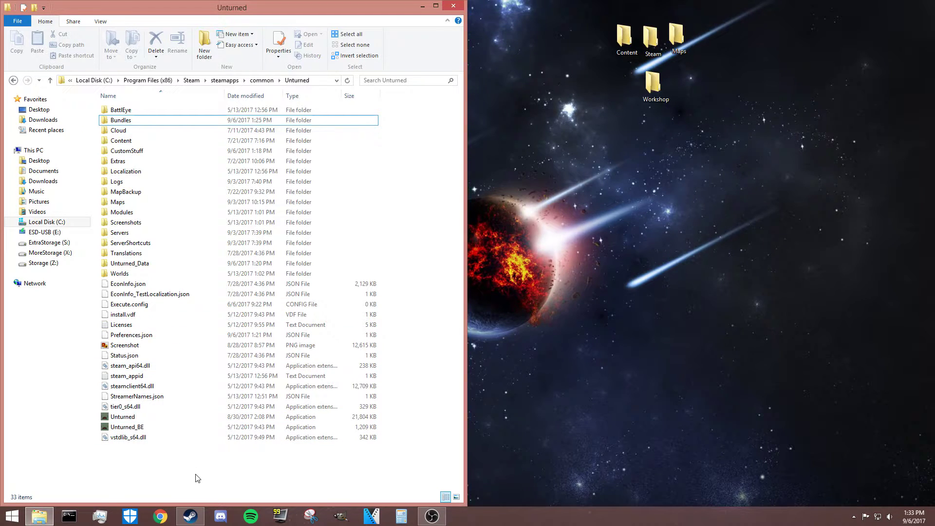
double_click(145, 242)
double_click(136, 202)
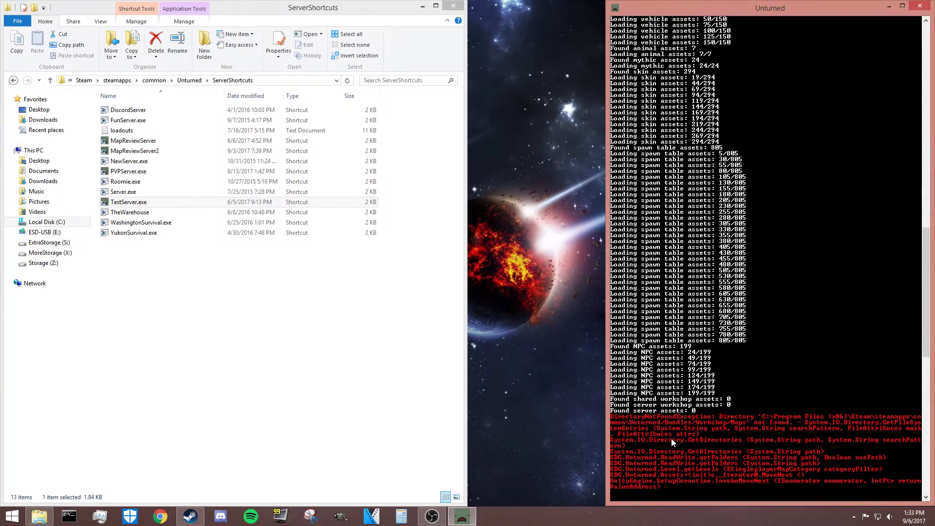
Step: Go back to the Unturned game folder and close the failing server console
click(47, 81)
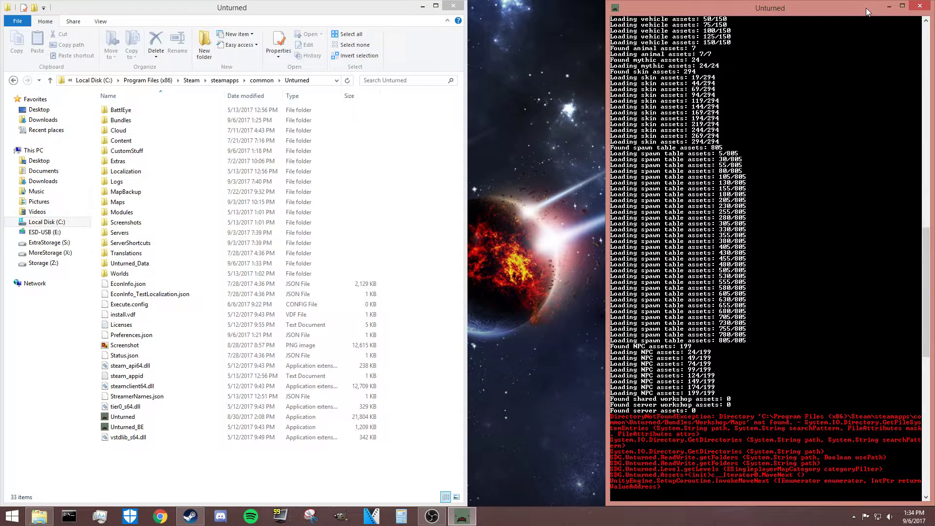
click(920, 6)
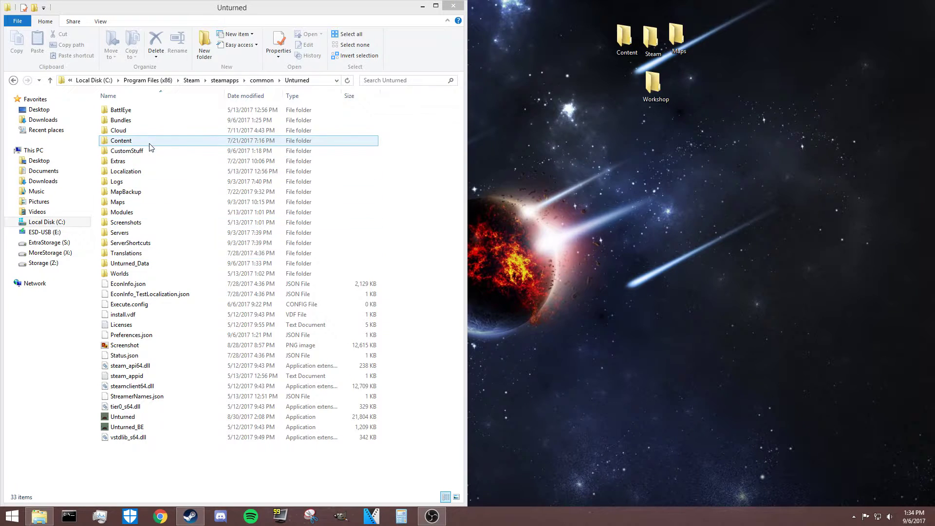
Step: Move the desktop Workshop folder into Bundles and the Maps folder into Workshop
double_click(126, 125)
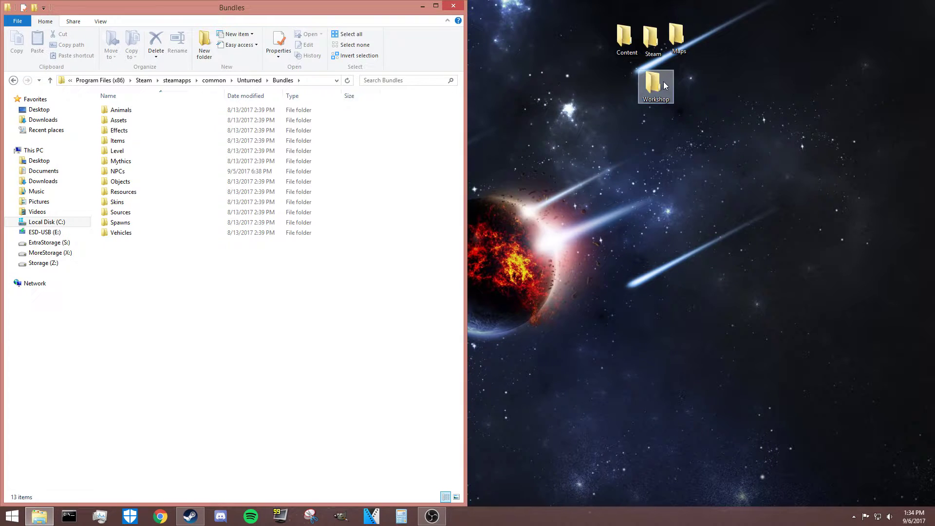
drag(654, 85, 188, 348)
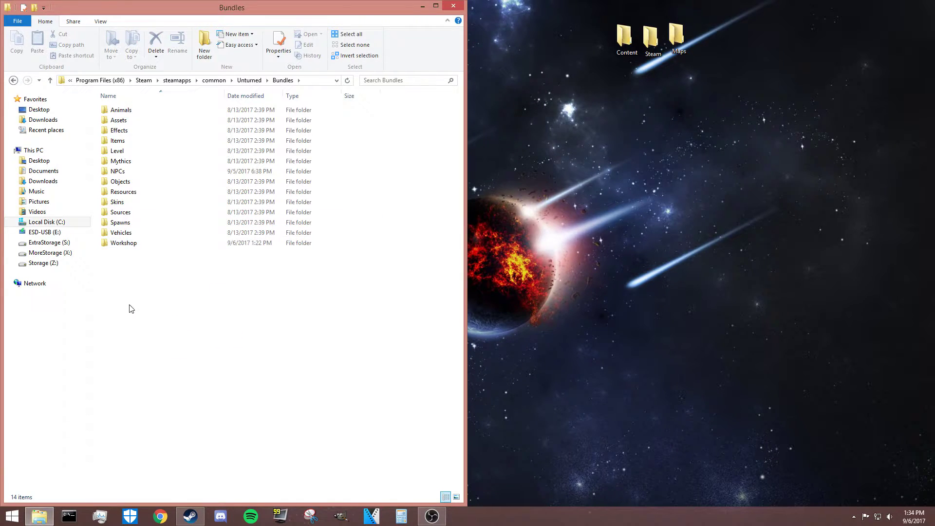
double_click(136, 243)
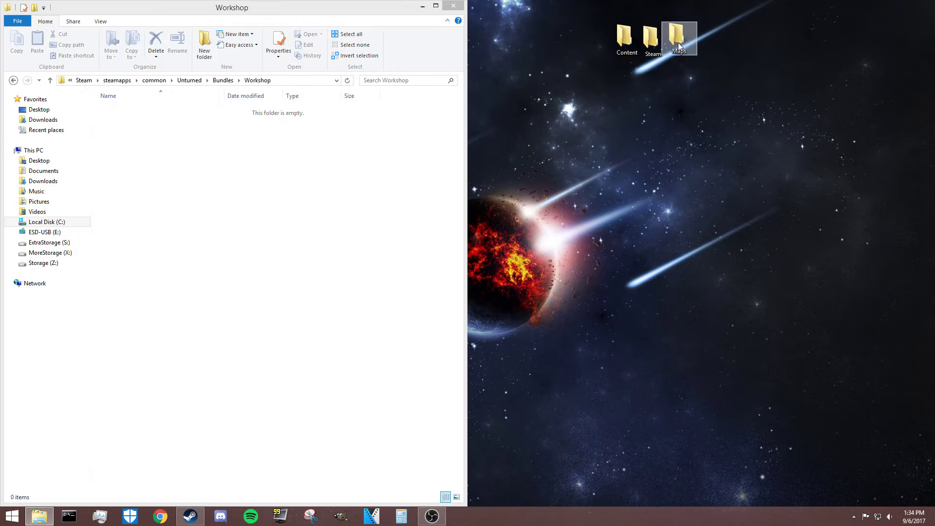
drag(677, 36, 243, 282)
click(243, 281)
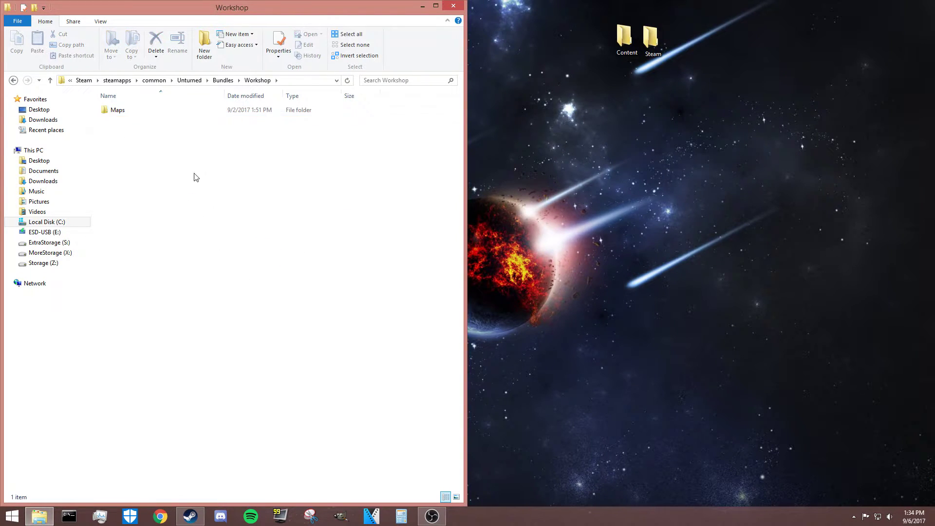
Step: Briefly select the Content and Steam desktop folders, then return to the Unturned folder
drag(740, 104, 673, 44)
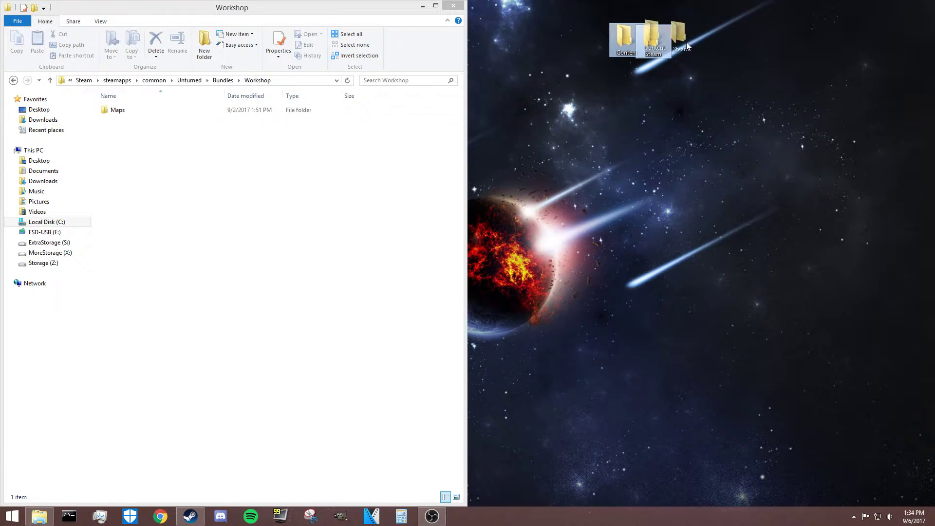
click(698, 77)
click(231, 159)
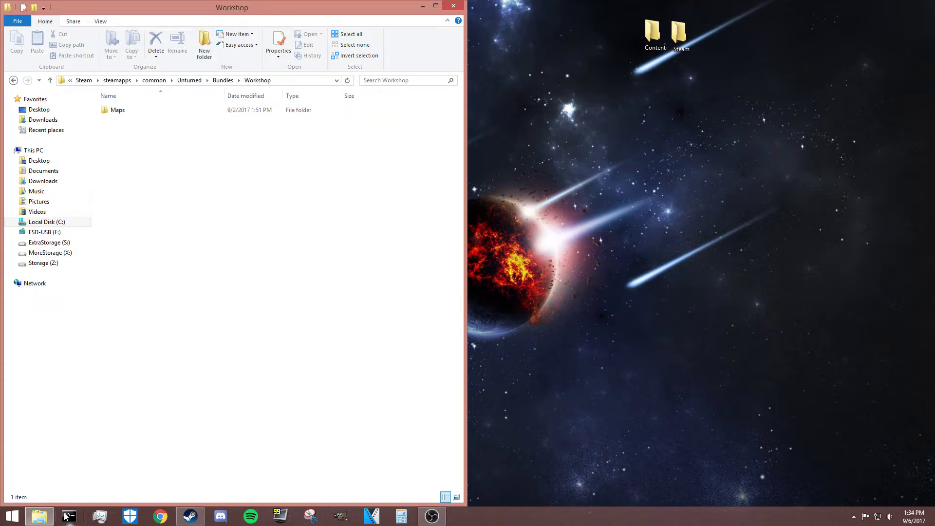
click(50, 80)
click(50, 79)
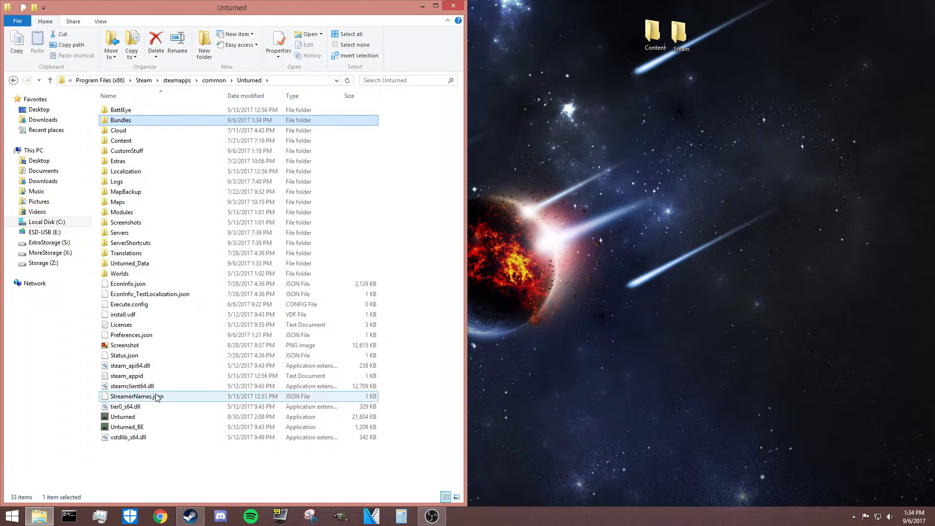
Step: Relaunch TestServer.exe from ServerShortcuts and let it load the Survival level to 100%
click(137, 246)
double_click(137, 244)
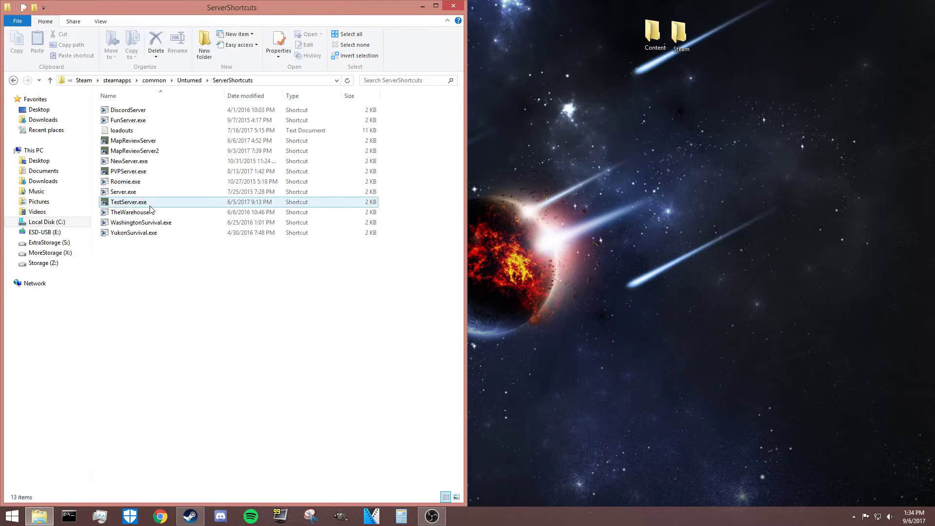
double_click(180, 211)
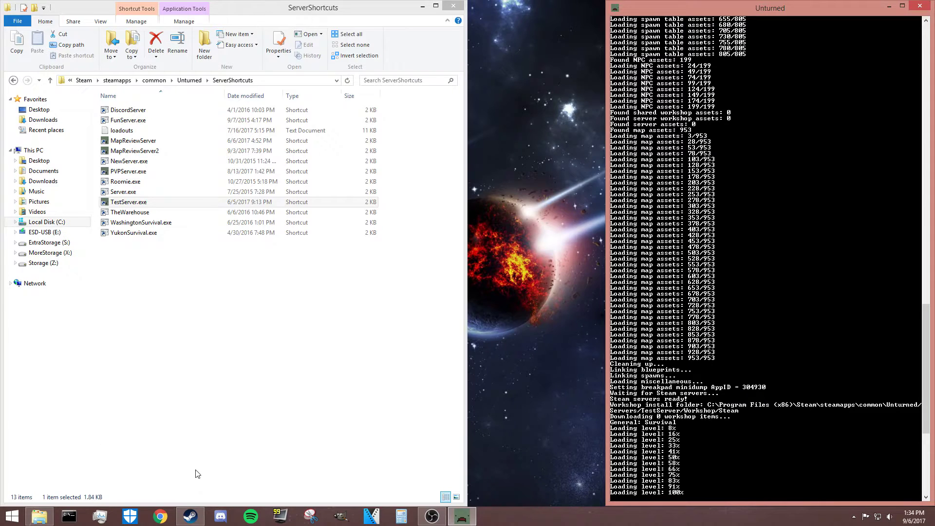
click(193, 519)
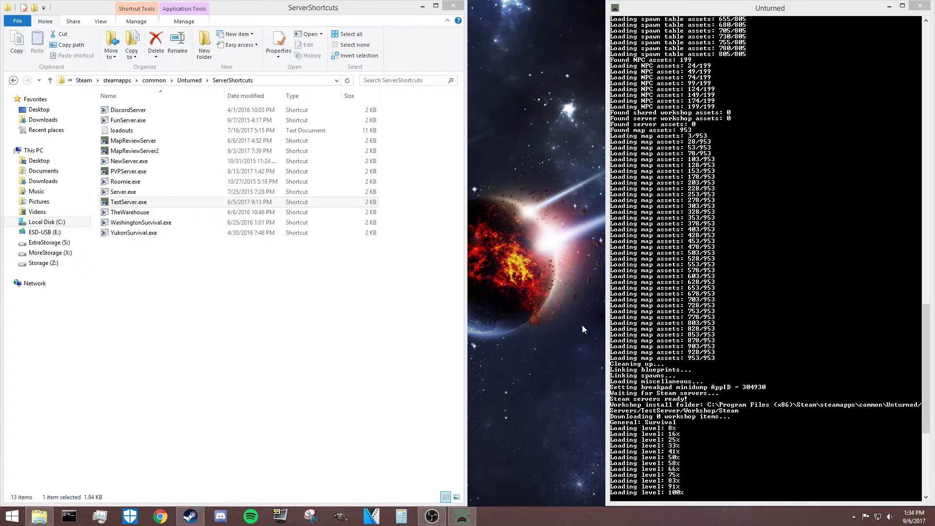
Step: Switch to the Unturned game and try joining the local server via direct connect
click(614, 344)
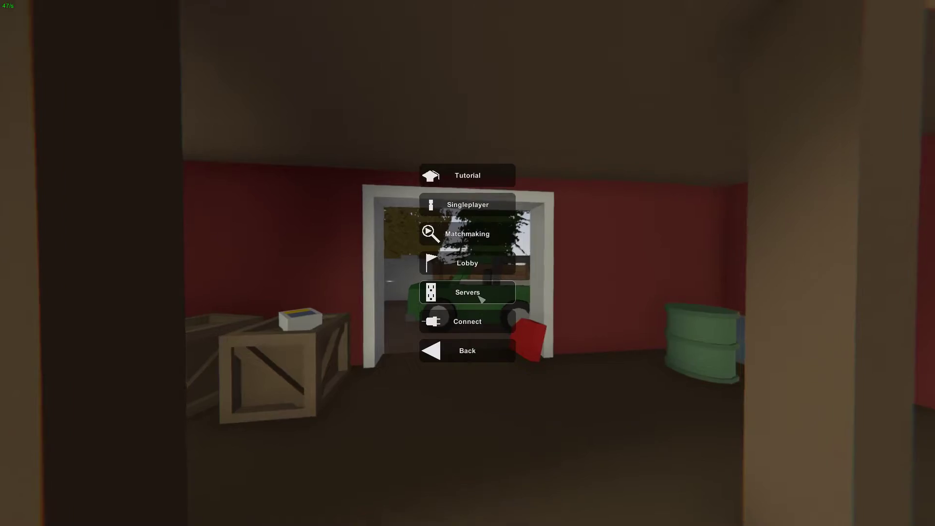
click(492, 517)
click(470, 321)
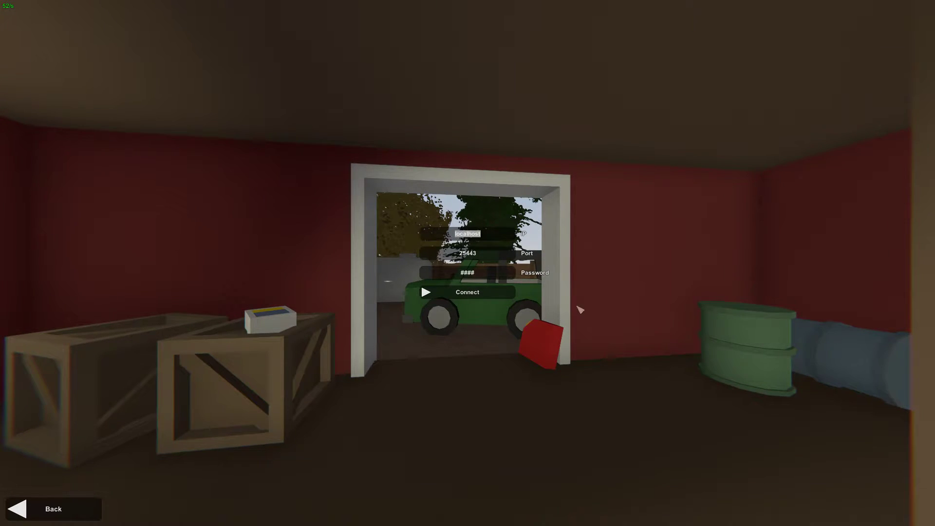
click(480, 295)
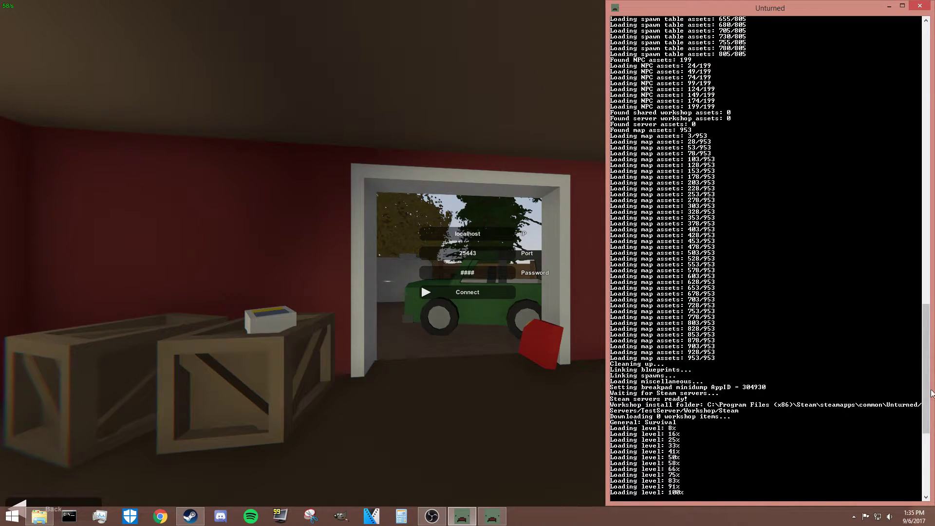
Step: Back out of the Connect screen to the Play menu
drag(926, 390, 927, 104)
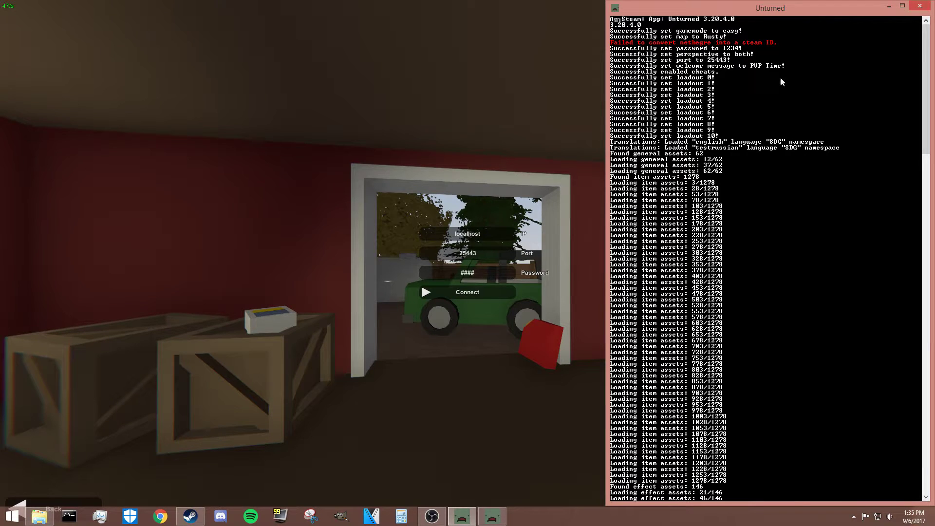
click(548, 358)
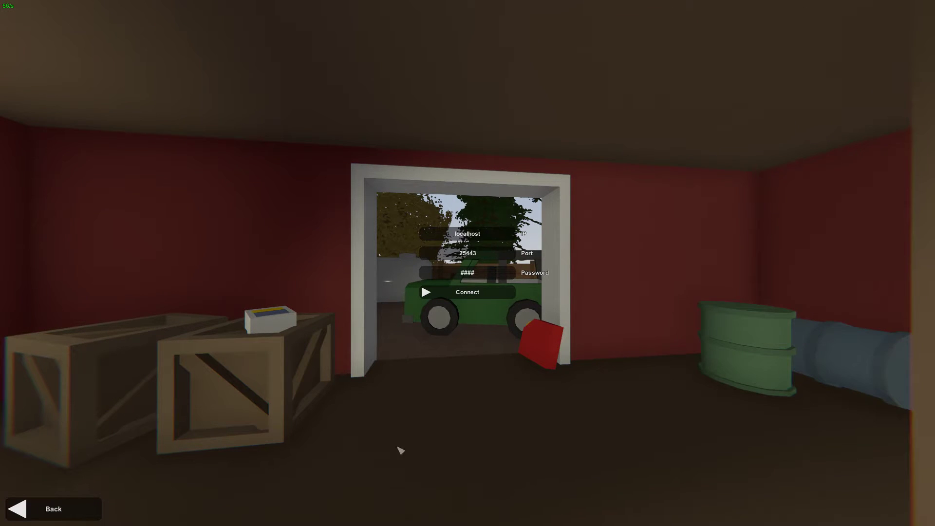
click(88, 511)
Step: Return the game to its main menu and open Bundles\Workshop in File Explorer
click(475, 351)
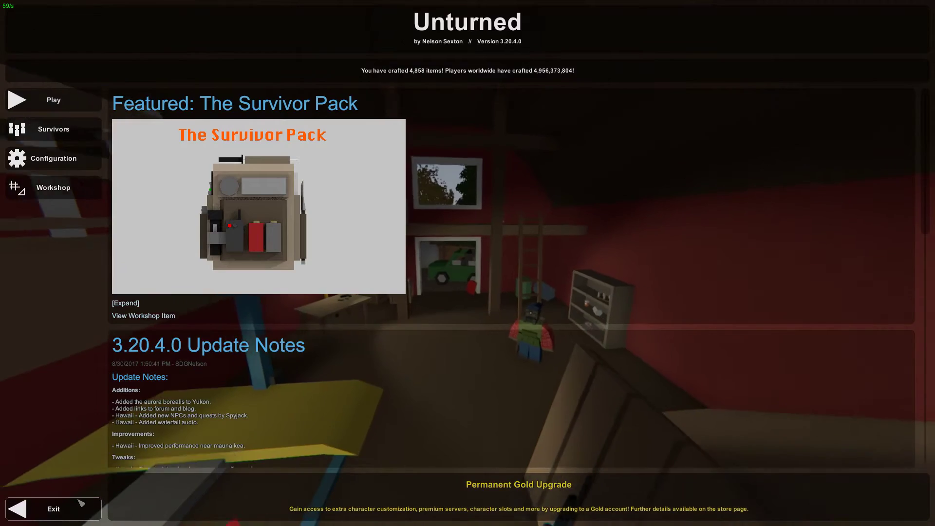
key(alt+Tab)
key(alt+Left)
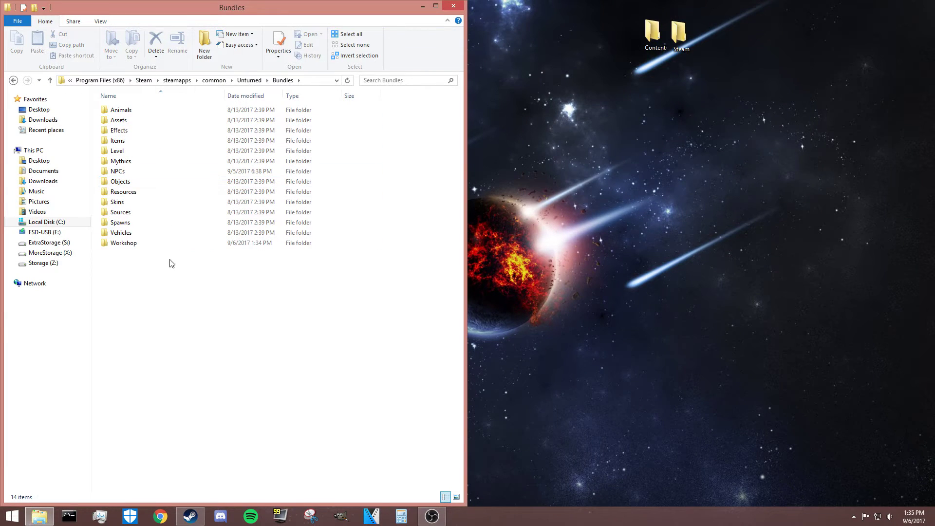
click(140, 248)
double_click(140, 248)
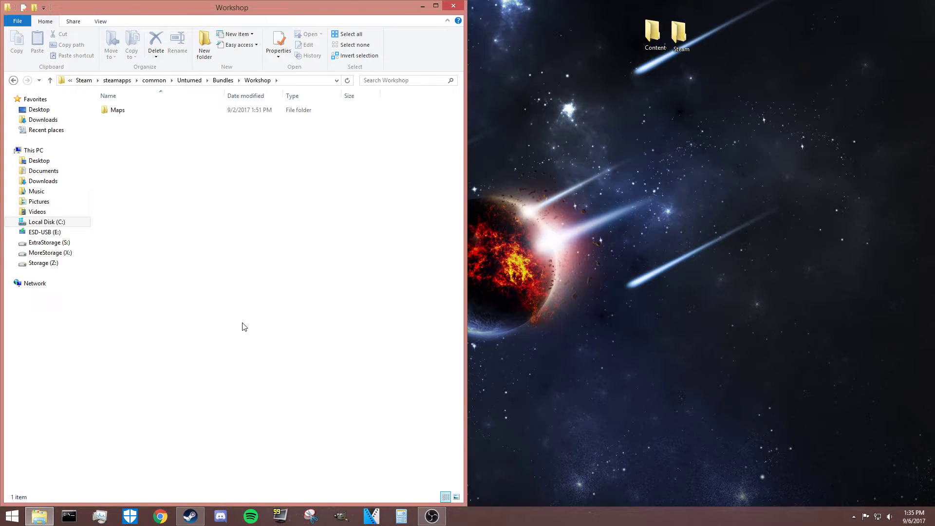
Step: Move the Content and Steam desktop folders into Bundles\Workshop beside Maps
drag(653, 34, 613, 50)
click(50, 80)
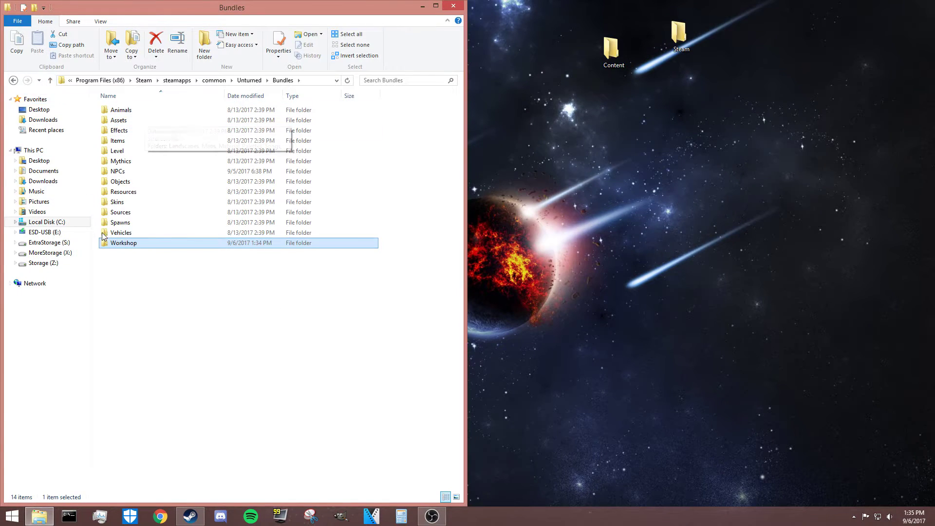
double_click(119, 245)
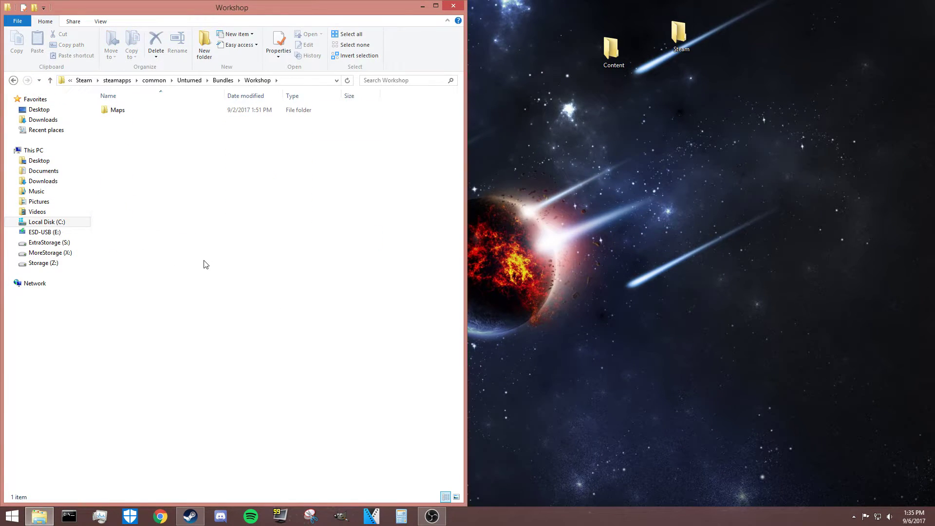
drag(648, 121, 341, 146)
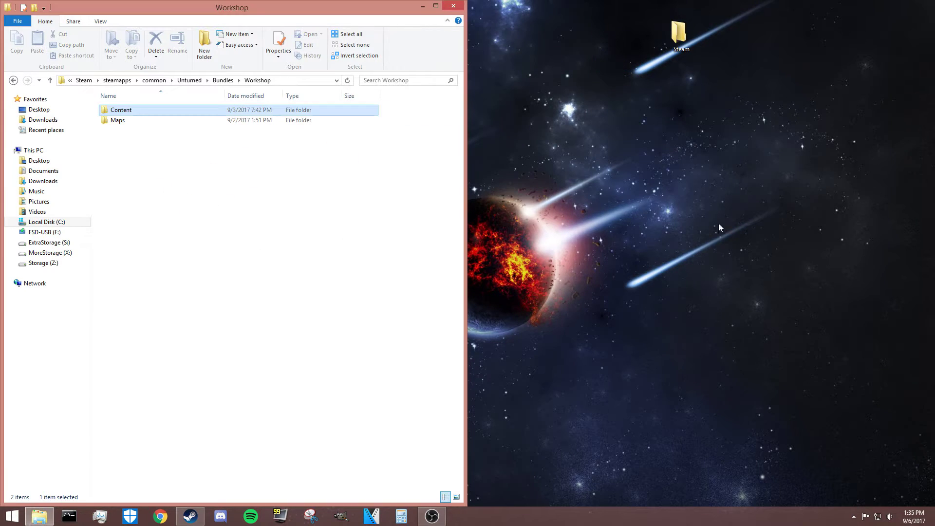
drag(679, 33, 181, 257)
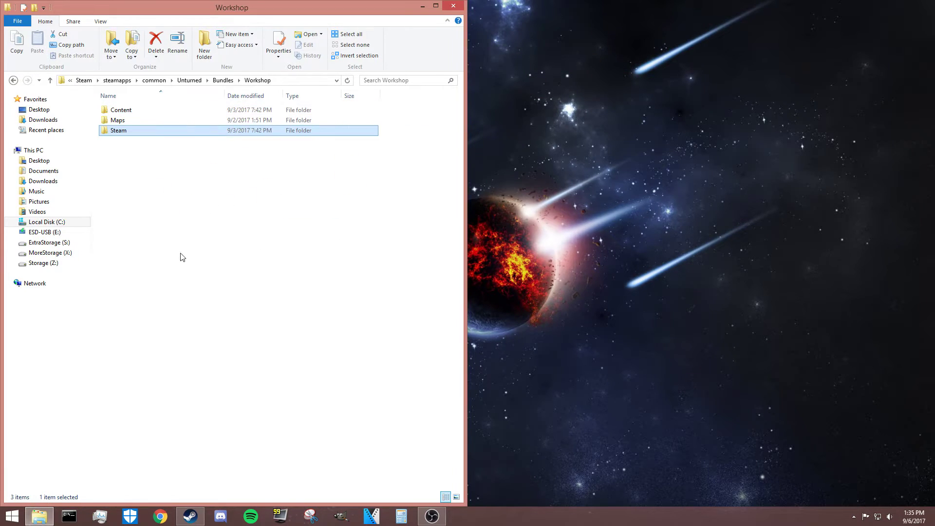
Step: Confirm the Steam, Maps and Content folders are empty, then open ServerShortcuts
double_click(118, 131)
click(49, 80)
double_click(116, 121)
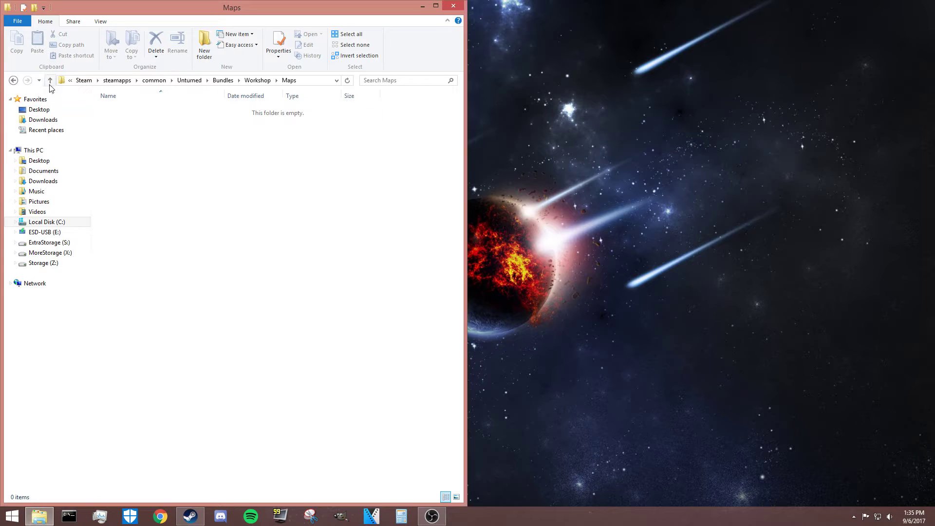
click(49, 80)
double_click(120, 110)
click(50, 80)
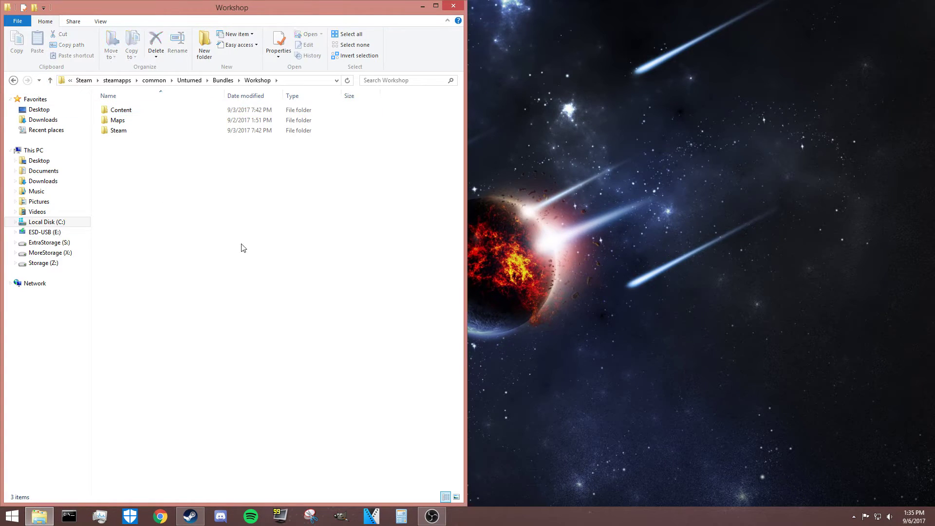
click(49, 80)
click(50, 80)
double_click(131, 243)
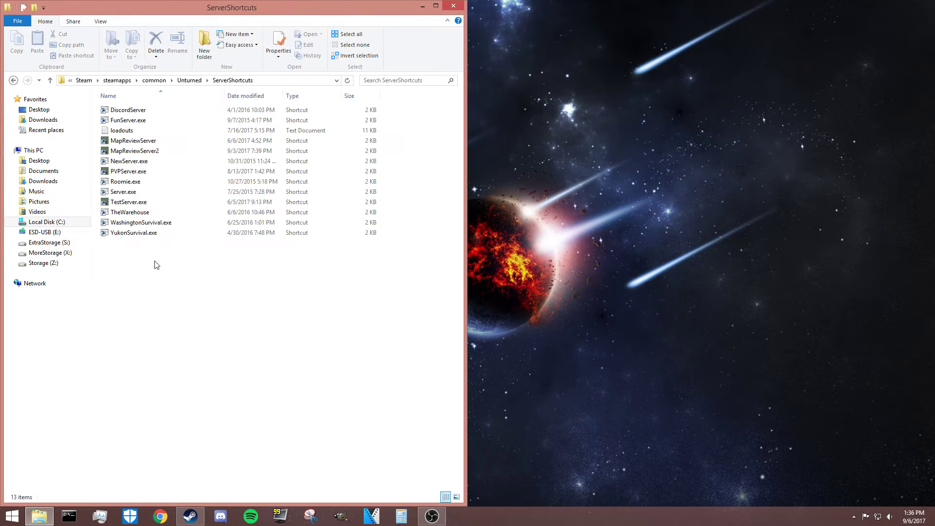
Step: Launch TestServer.exe and let the server console finish loading
double_click(129, 202)
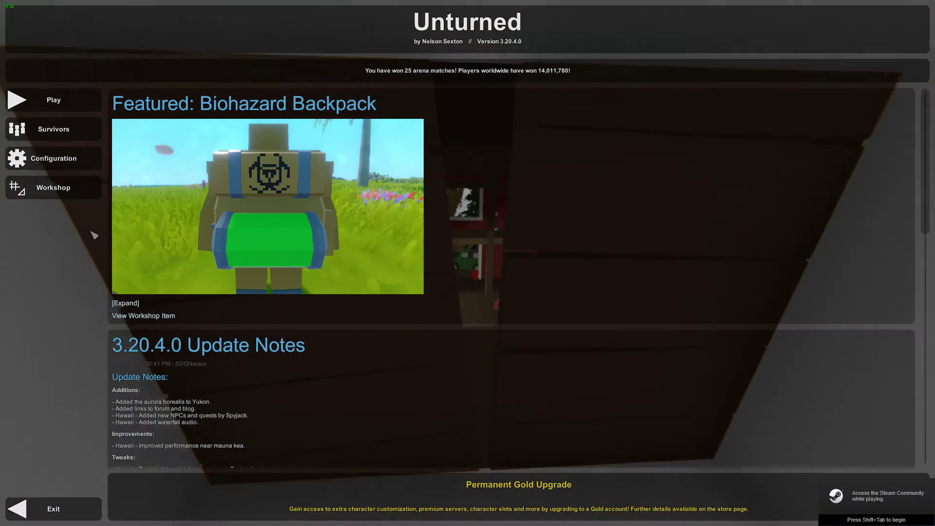
Step: Connect to the localhost server, join the Rusty map, and walk past the gas station canopy
click(44, 97)
click(475, 302)
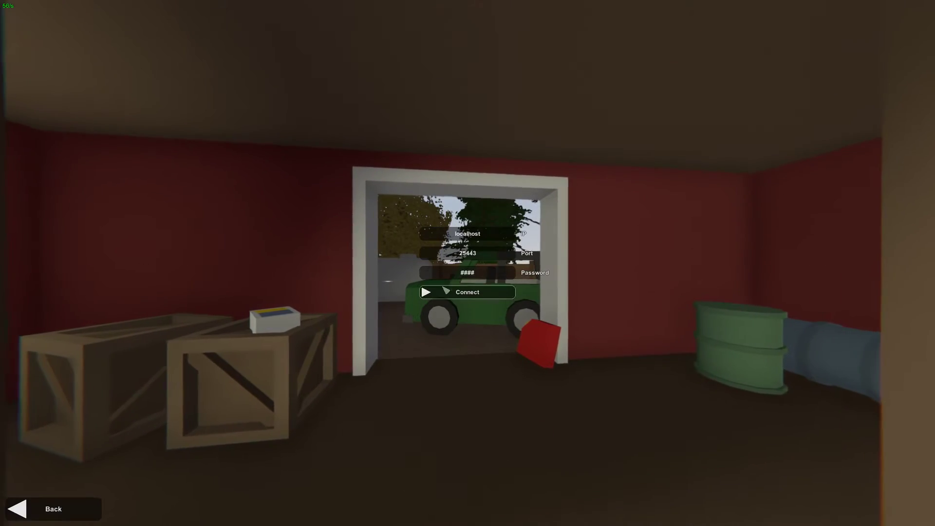
click(546, 224)
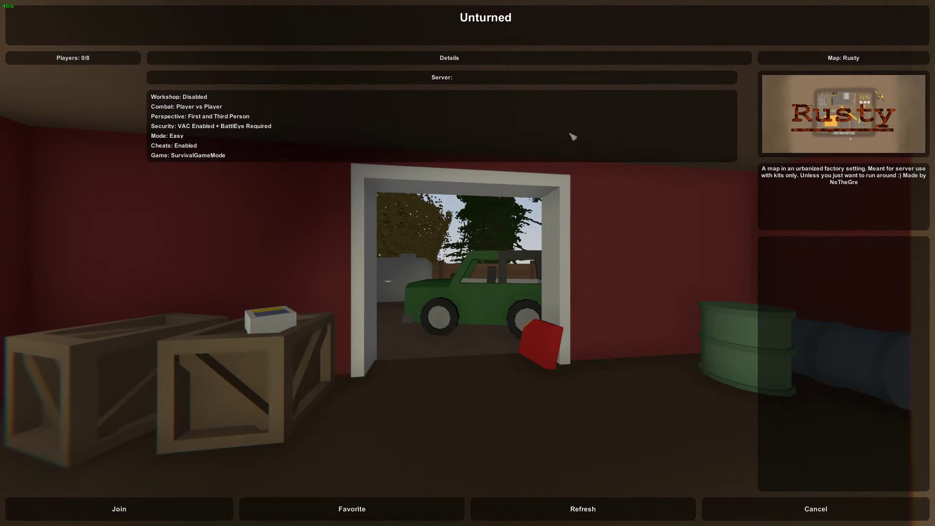
click(119, 509)
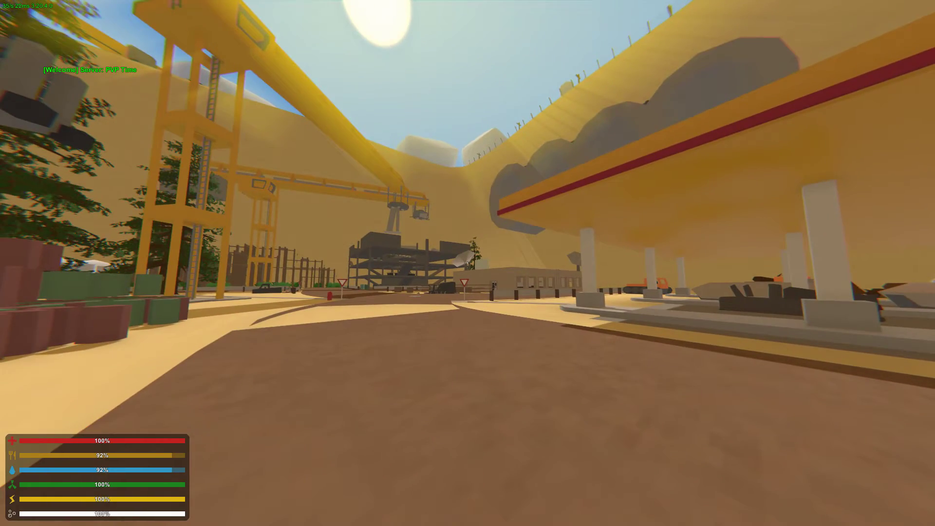
key(shift+w)
key(shift+w)
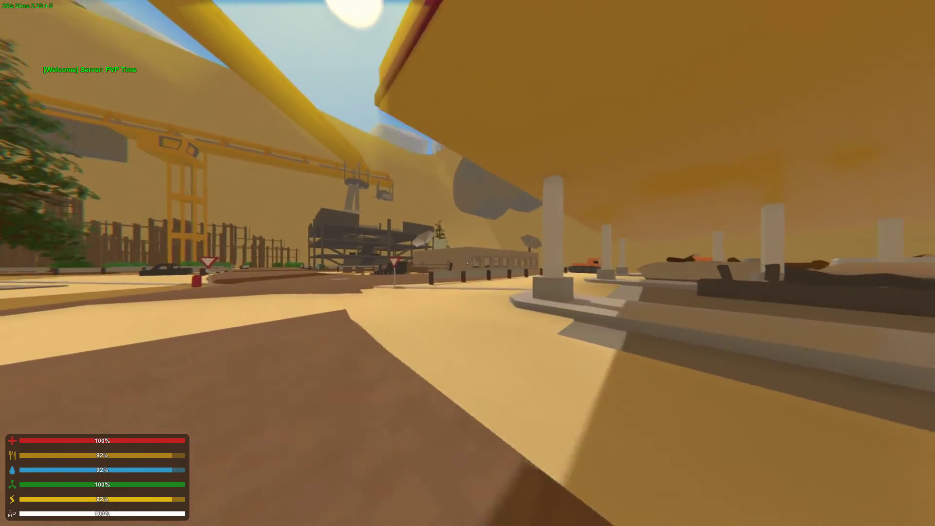
key(shift+w)
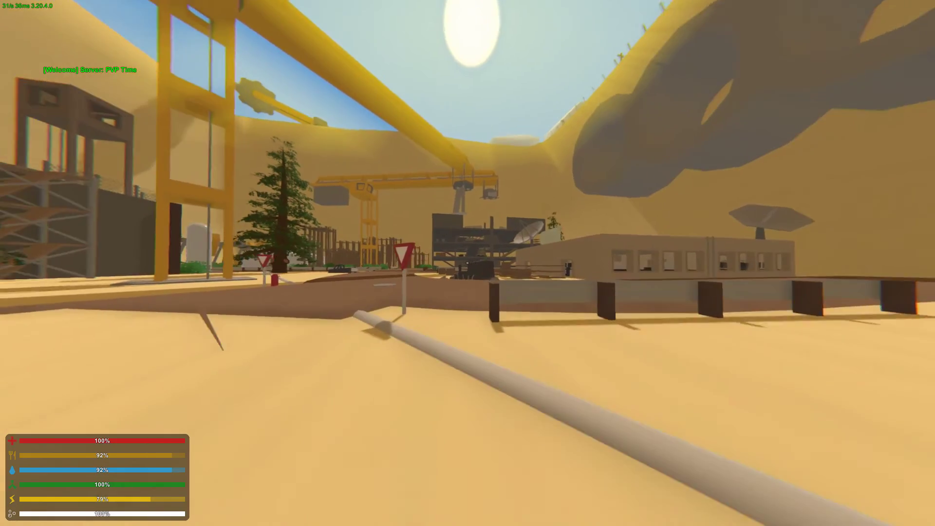